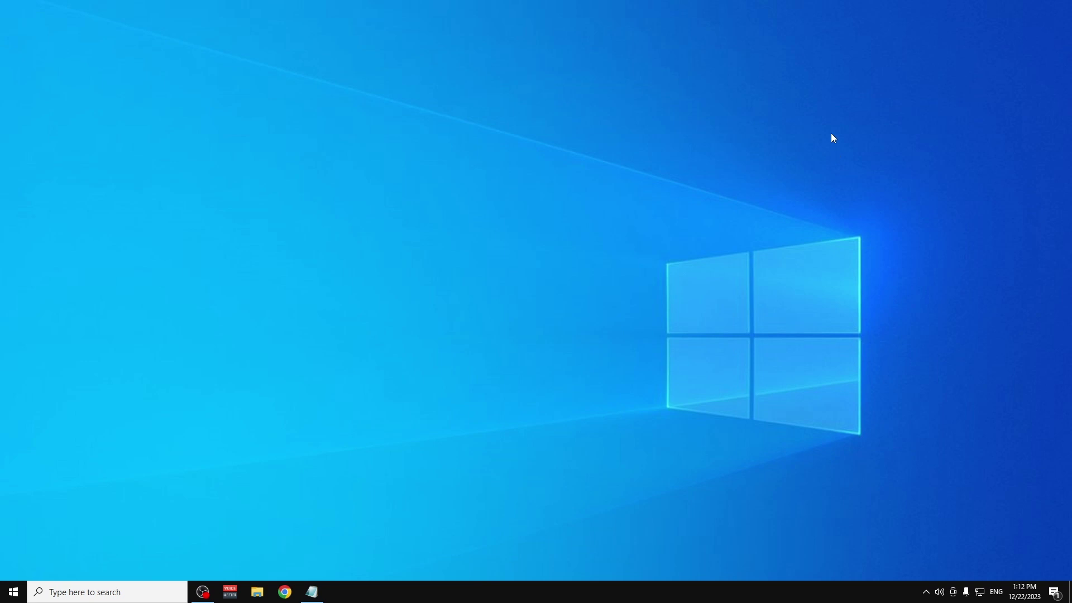
Step: Open the Start menu to begin searching for Control Panel
click(13, 592)
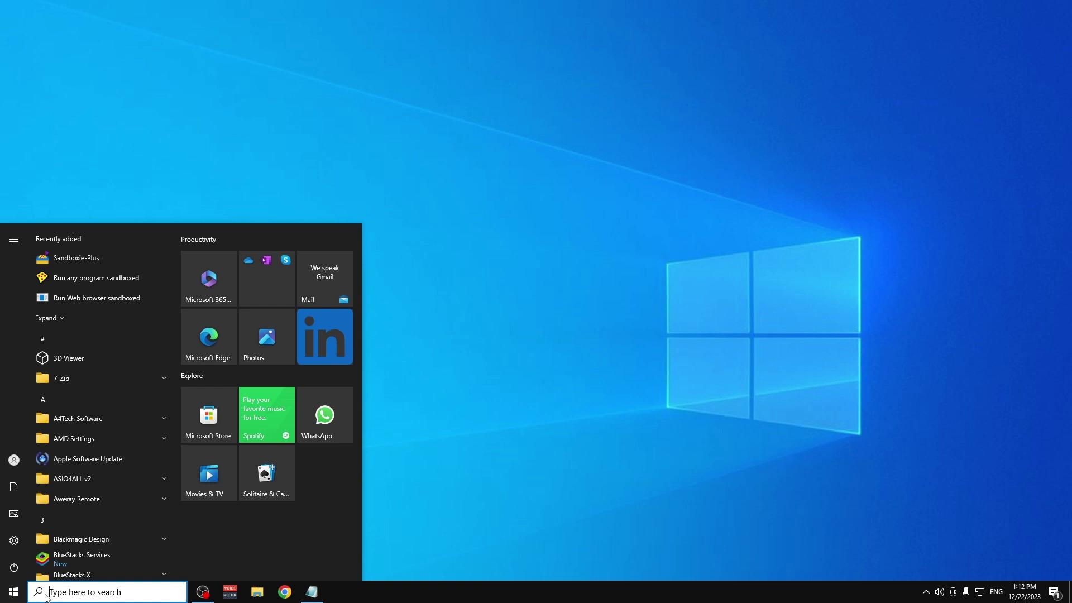
text(Control)
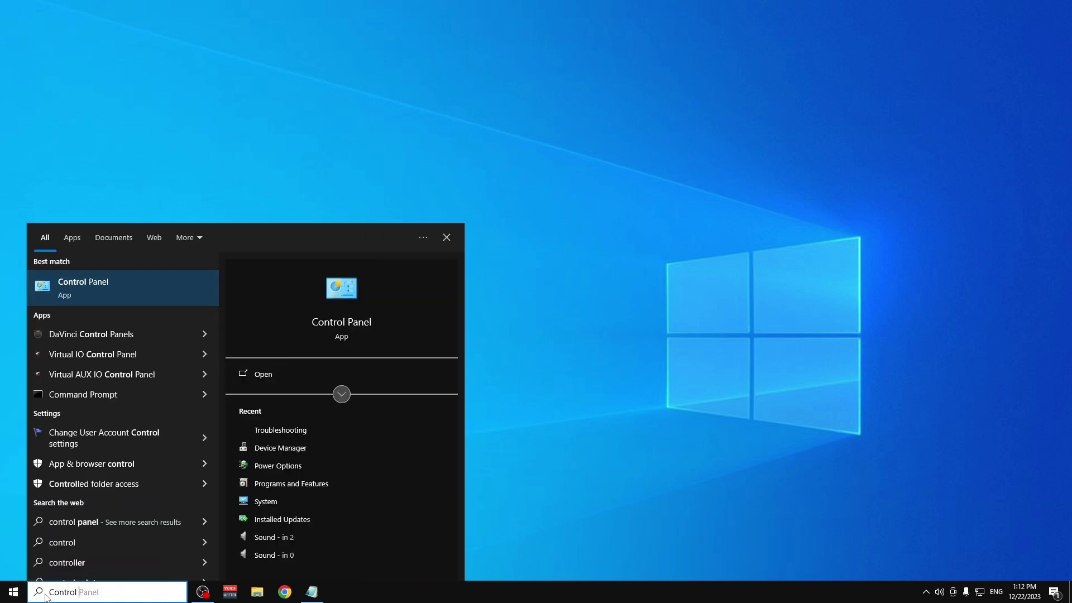
text( Panelel)
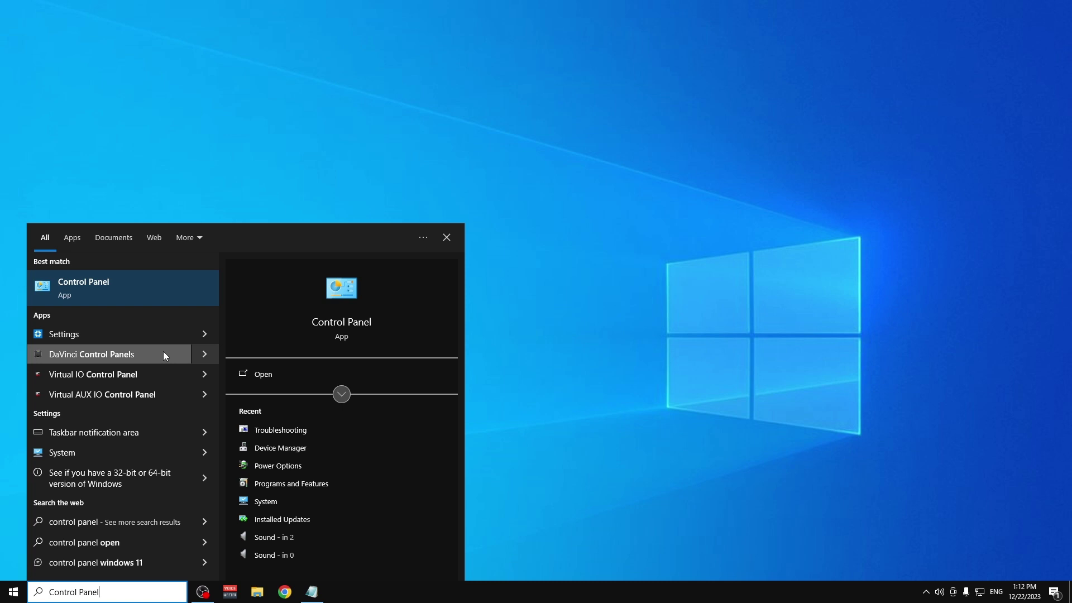
Step: Open Control Panel from the search results and keep the Large icons view
click(122, 289)
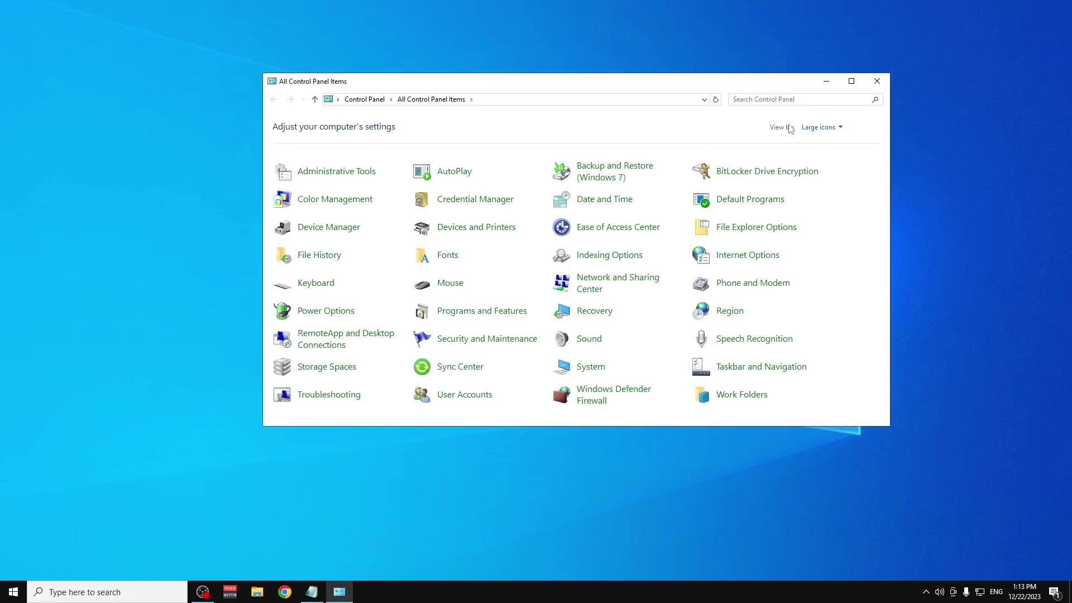
click(832, 132)
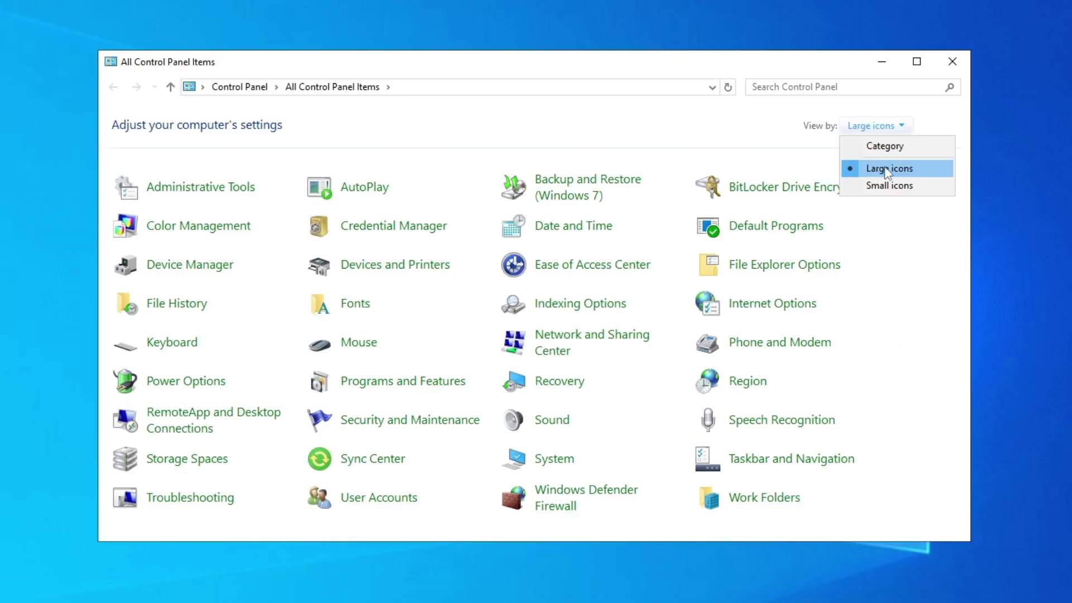
click(924, 170)
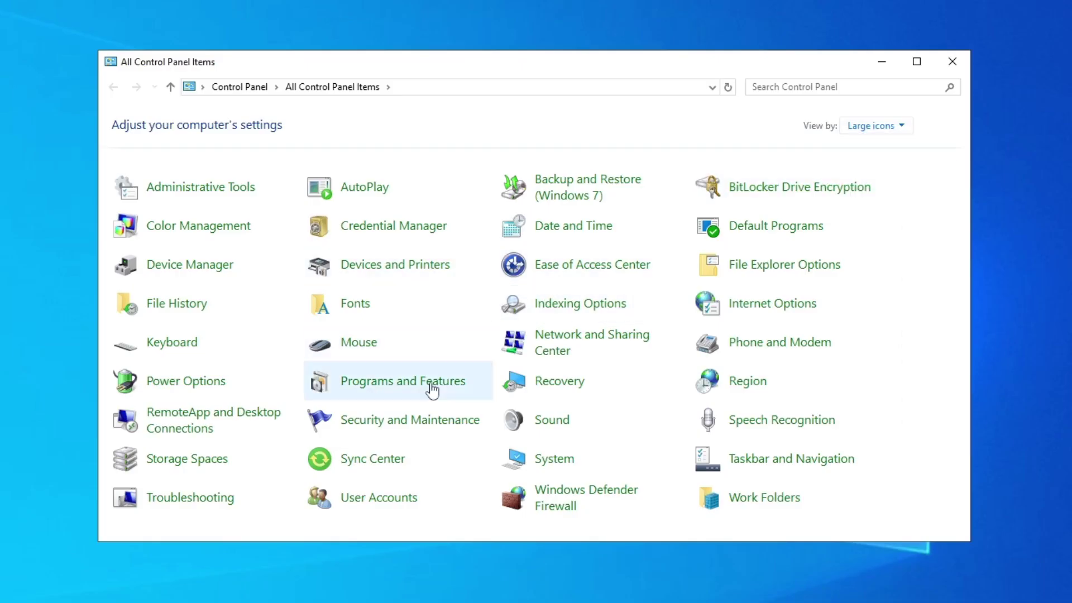
Step: Launch the Windows Update troubleshooter from Troubleshooting and start detecting problems
click(234, 506)
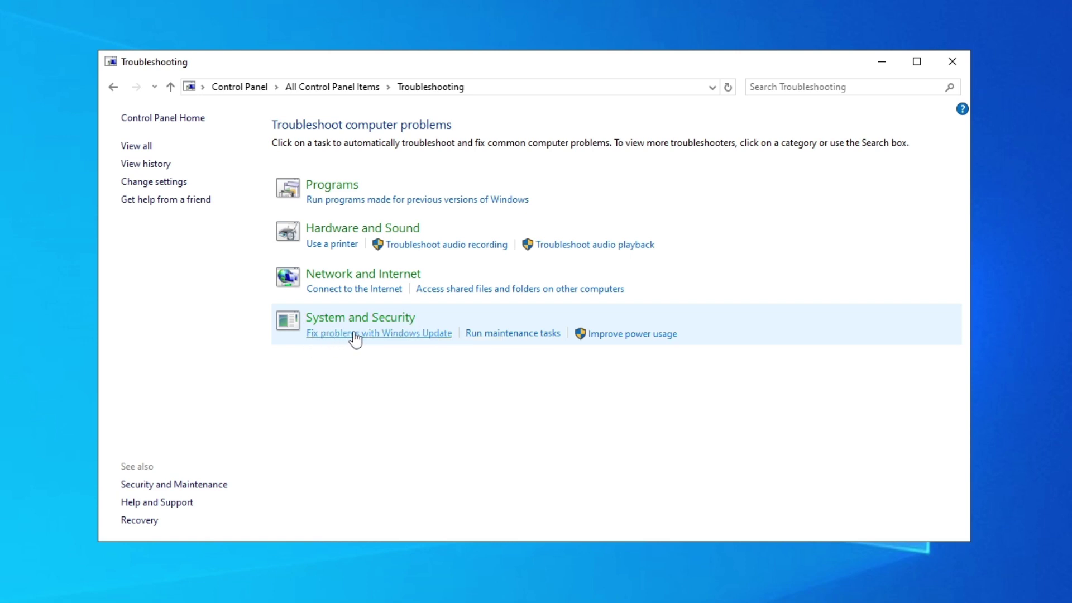
click(442, 335)
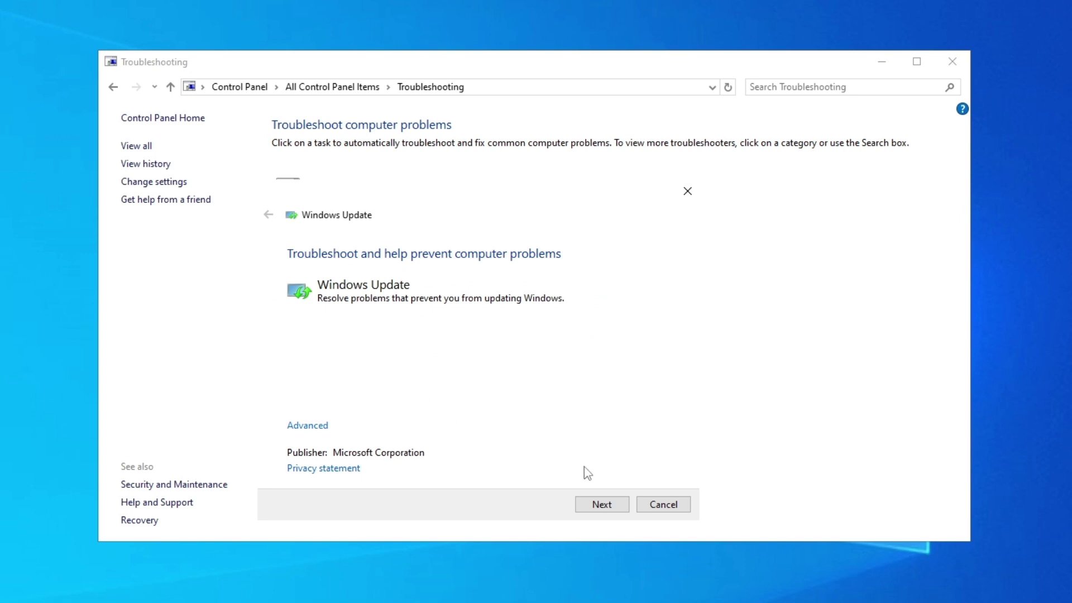
click(604, 505)
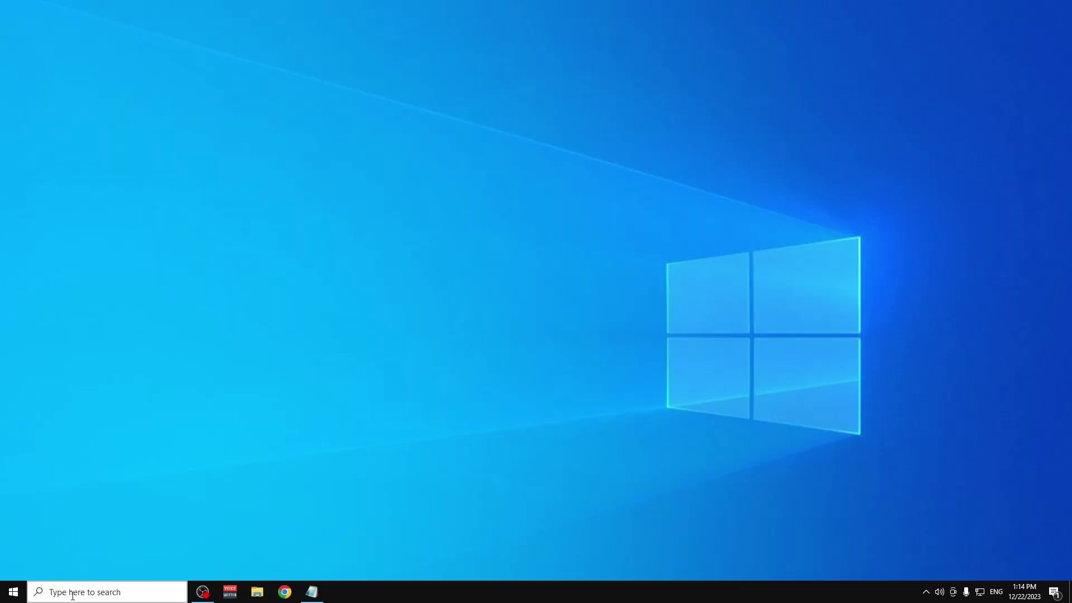
Step: Open the Services app from the Start menu search results
click(16, 593)
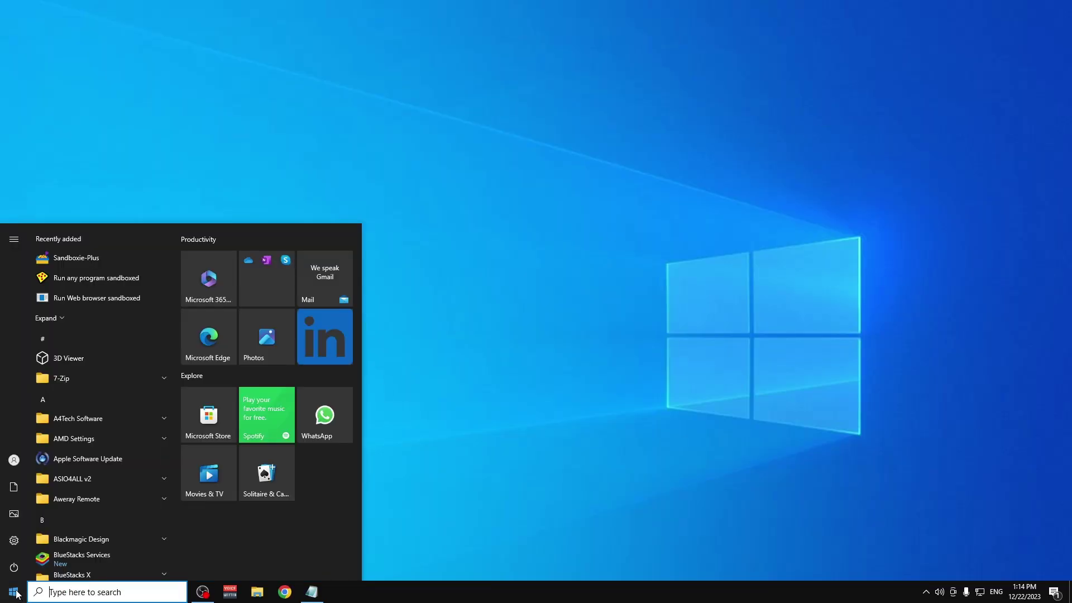
text(Services)
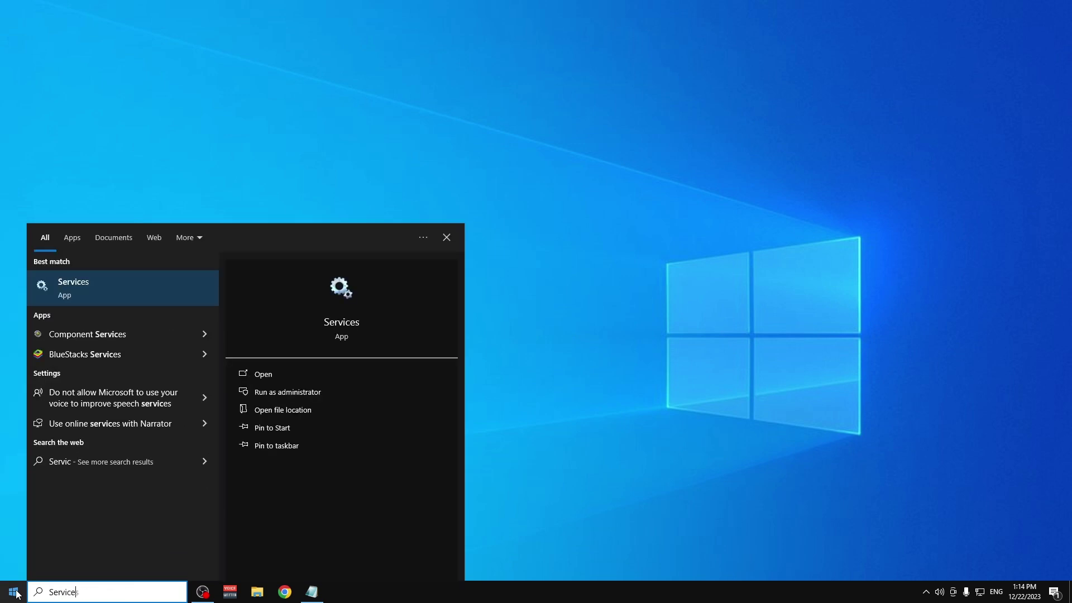
click(99, 282)
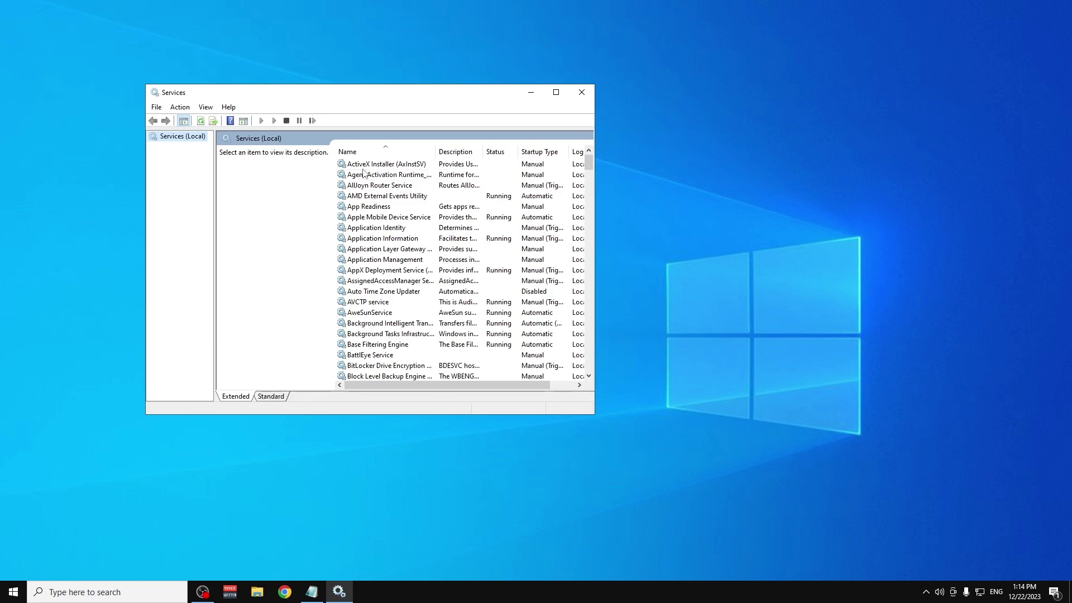
Step: Select the Windows Update service in the services list and open its context menu
click(506, 165)
drag(589, 165, 587, 335)
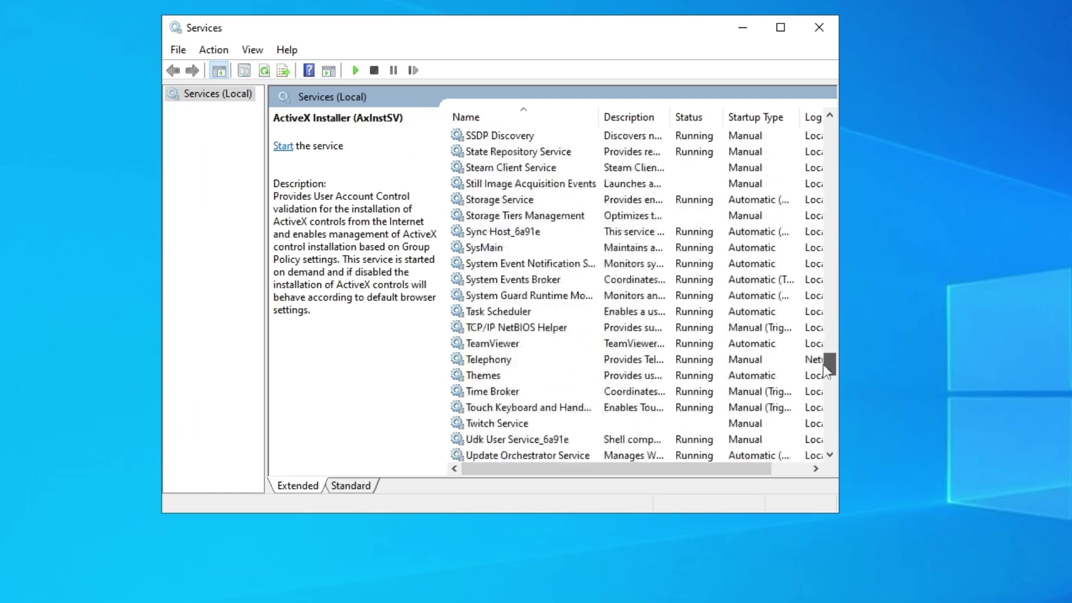
drag(825, 394, 830, 428)
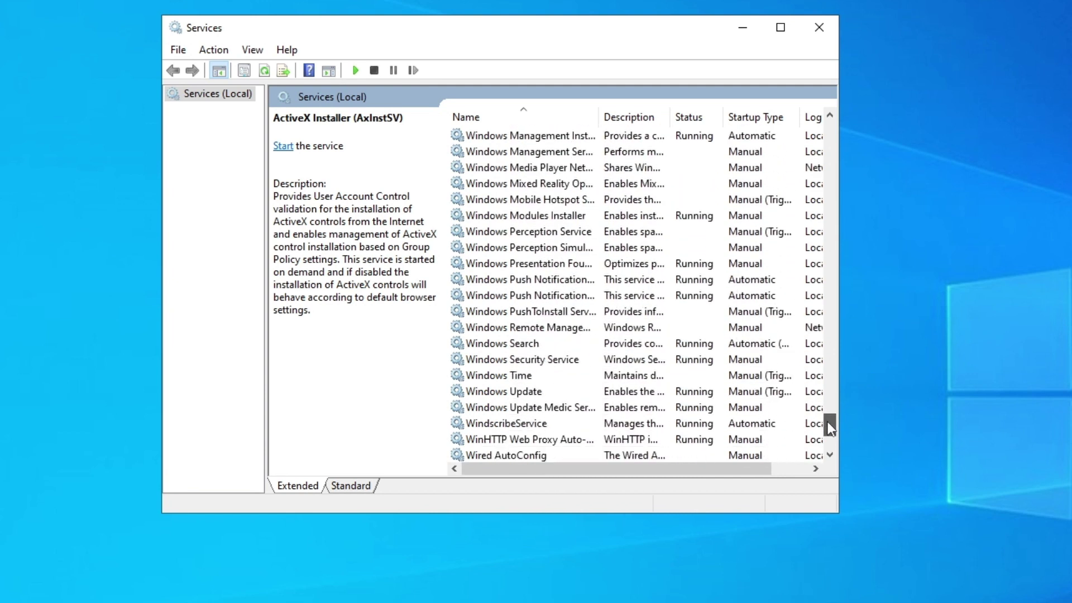
click(536, 394)
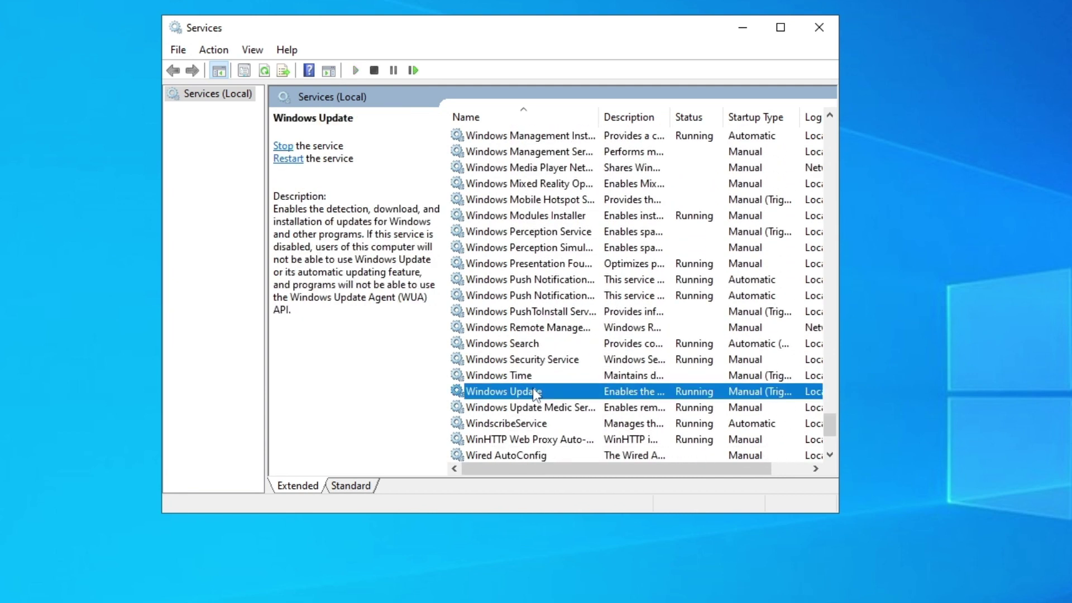
right_click(536, 393)
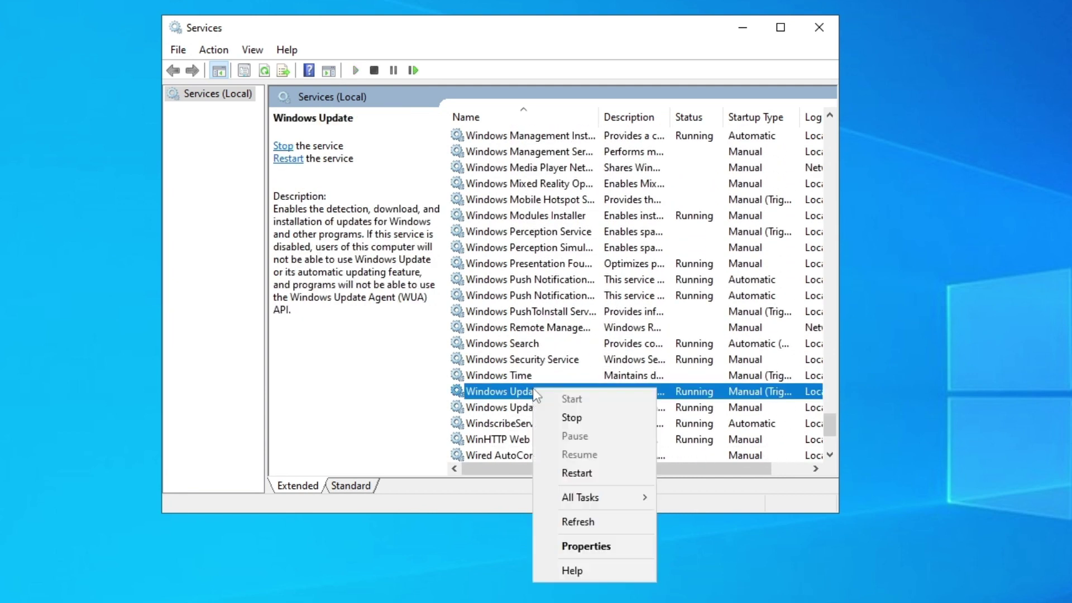
Step: Change Windows Update's startup type to Automatic in its Properties and confirm
click(612, 548)
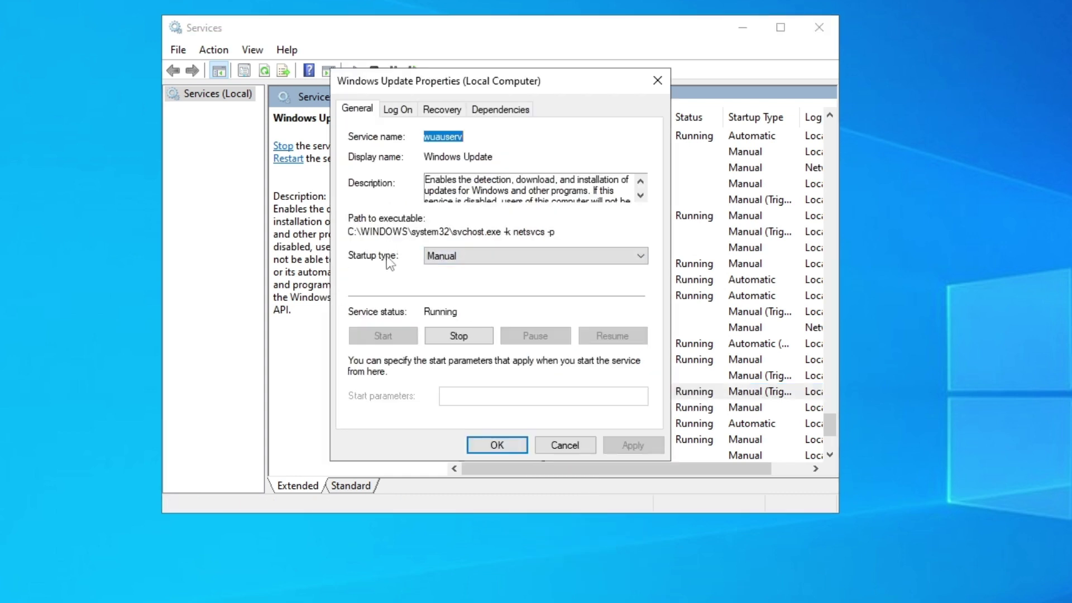
click(454, 258)
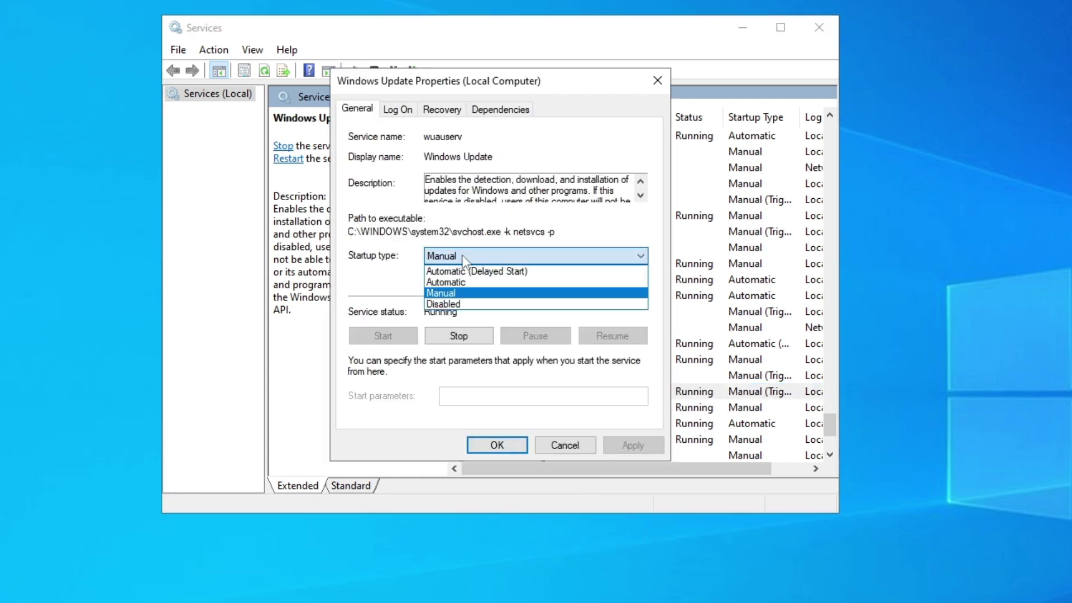
click(469, 283)
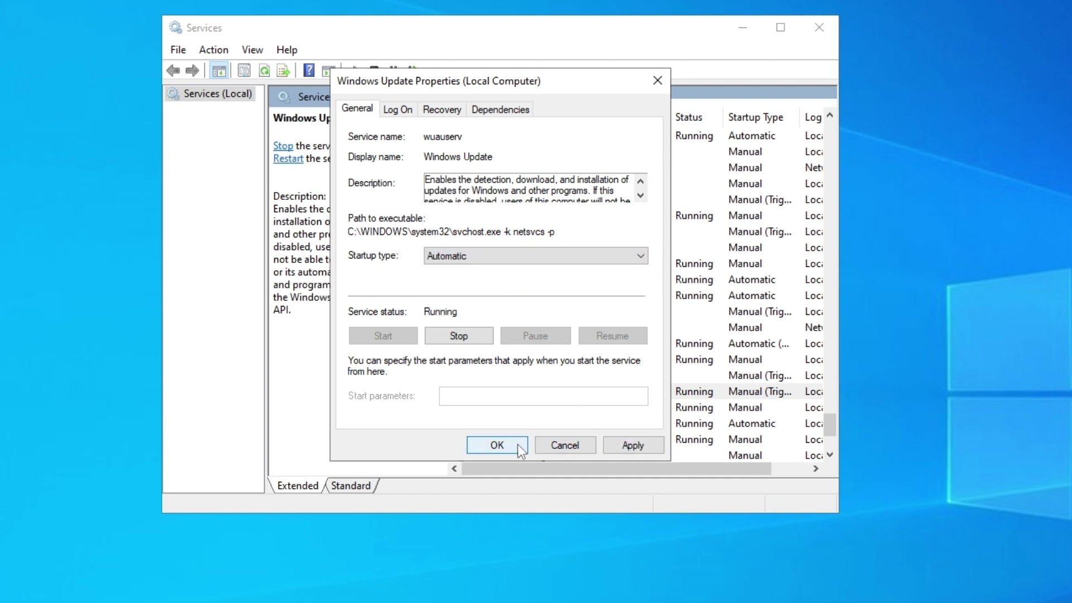
click(497, 445)
Step: Restart the Windows Update service from its context menu
click(541, 393)
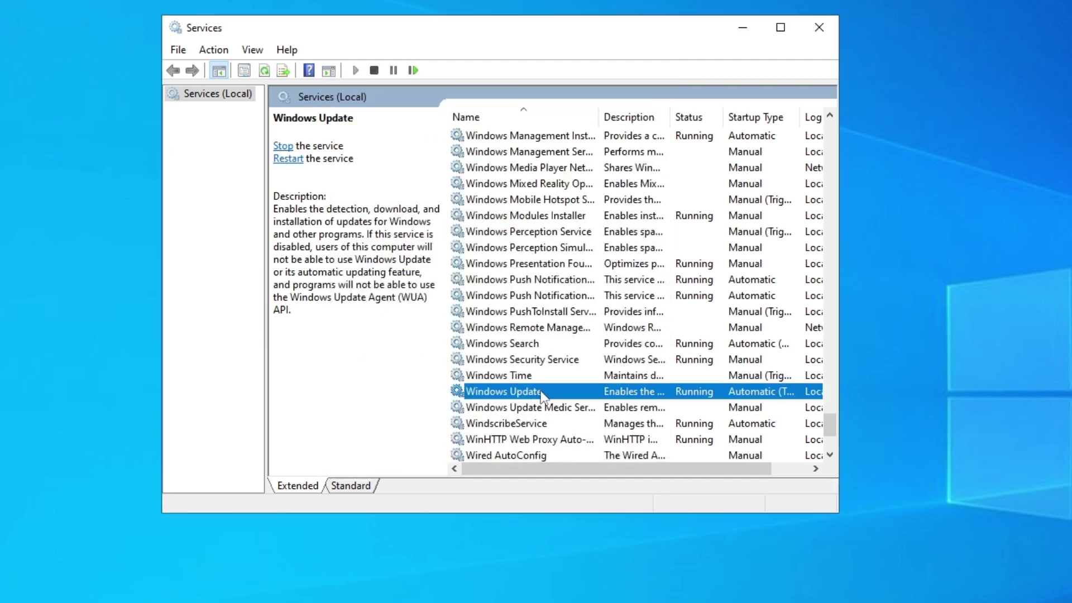
right_click(550, 392)
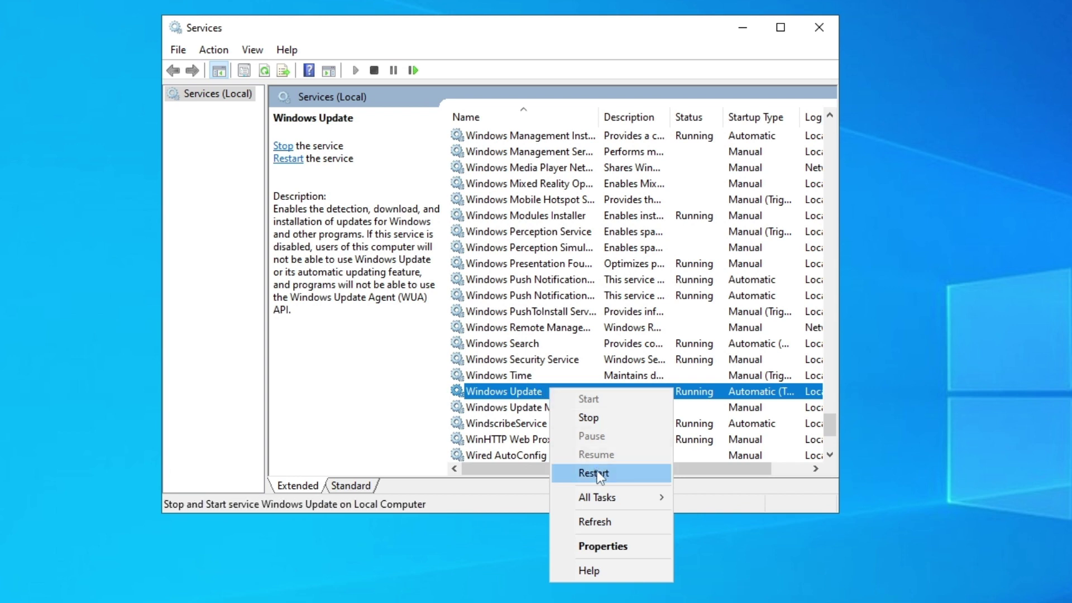
click(610, 475)
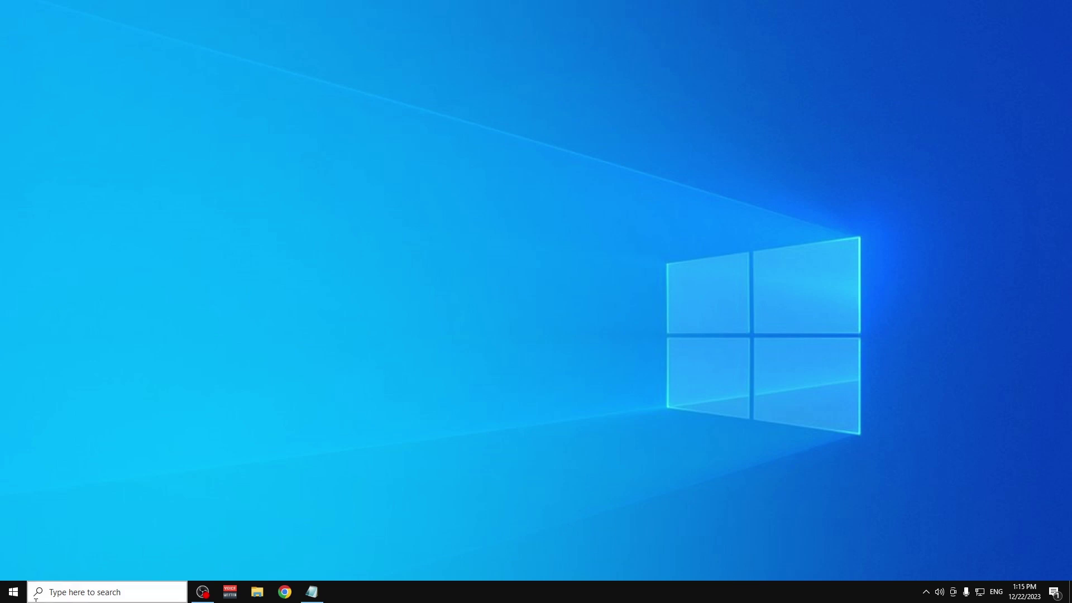
Step: Run Command Prompt as administrator from the Start menu search results
click(15, 592)
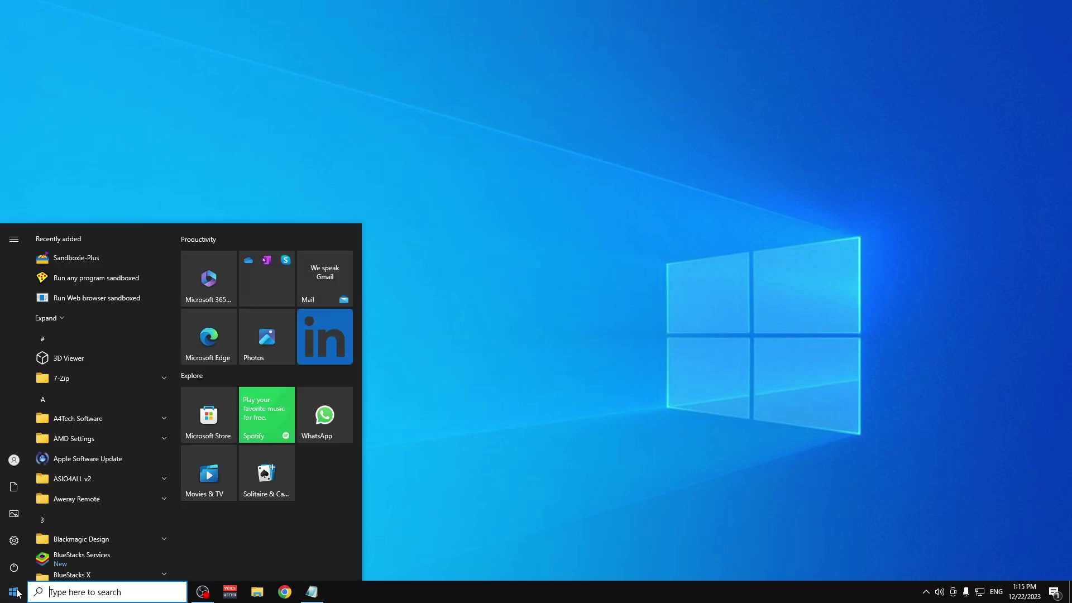
text(cmd)
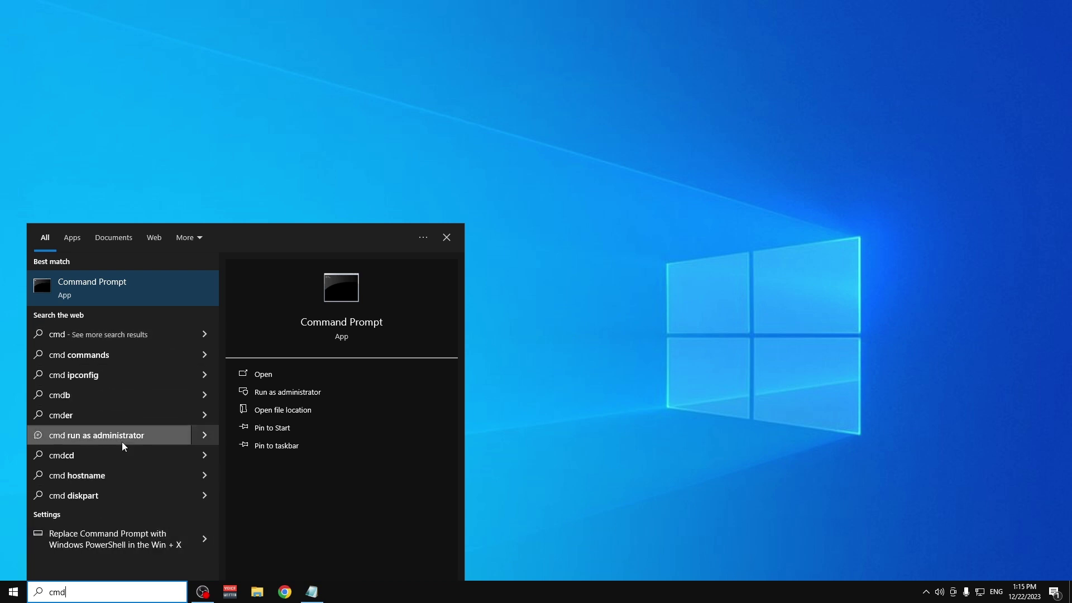
right_click(132, 284)
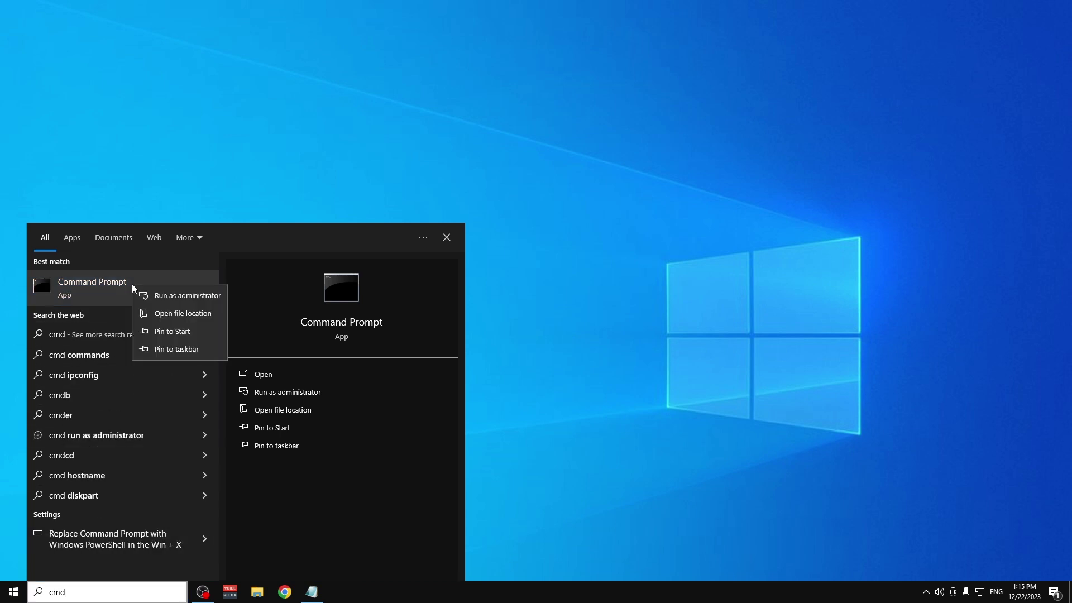
click(164, 294)
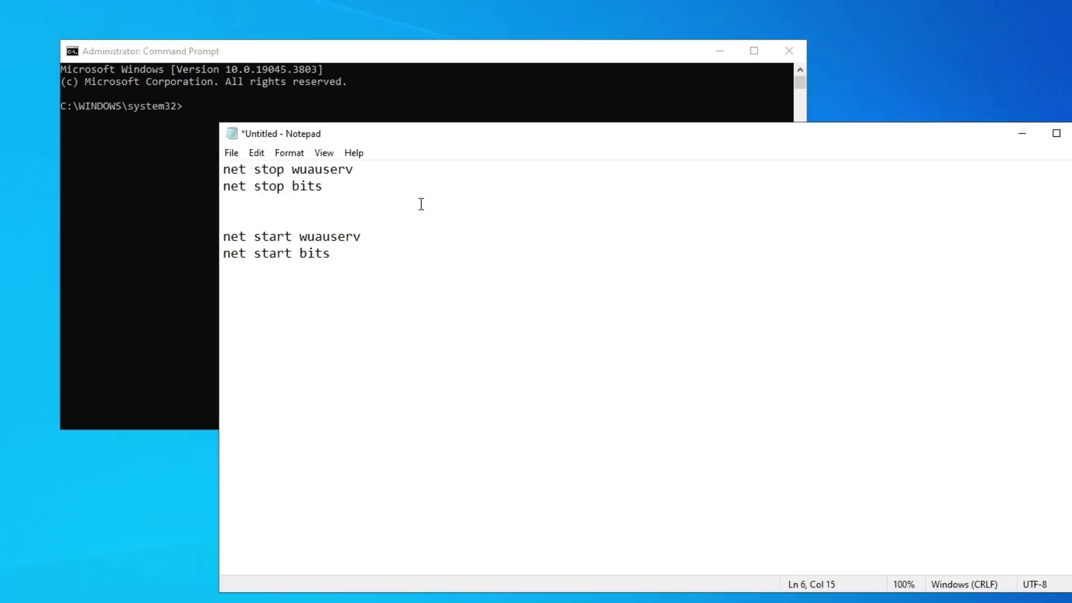
Step: Arrange the notes and console windows, then run 'net stop wuauserv' in the console
drag(329, 134, 932, 93)
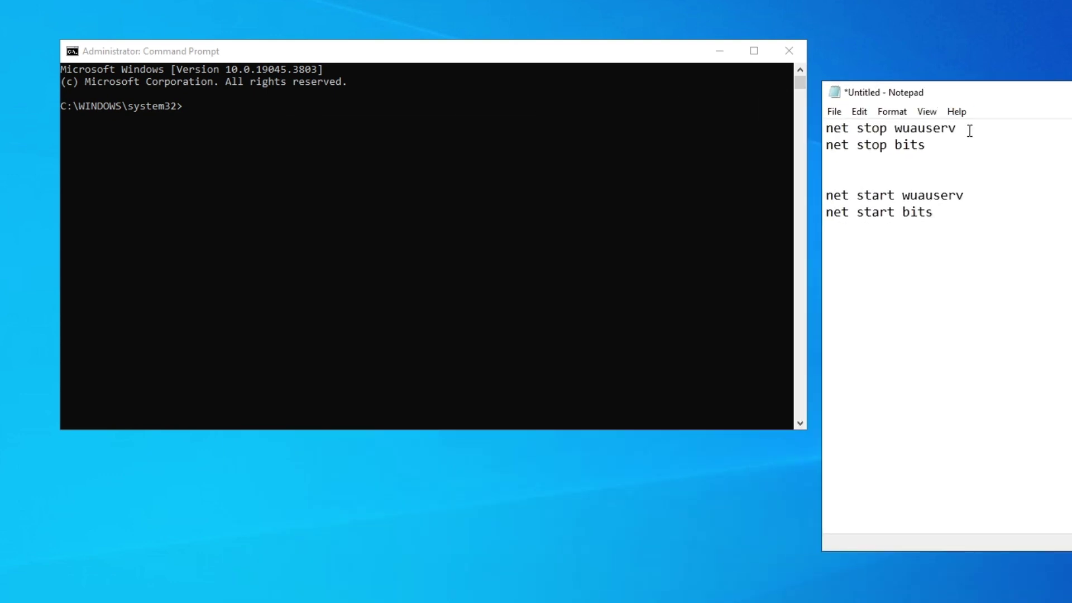
click(953, 132)
drag(954, 132, 844, 144)
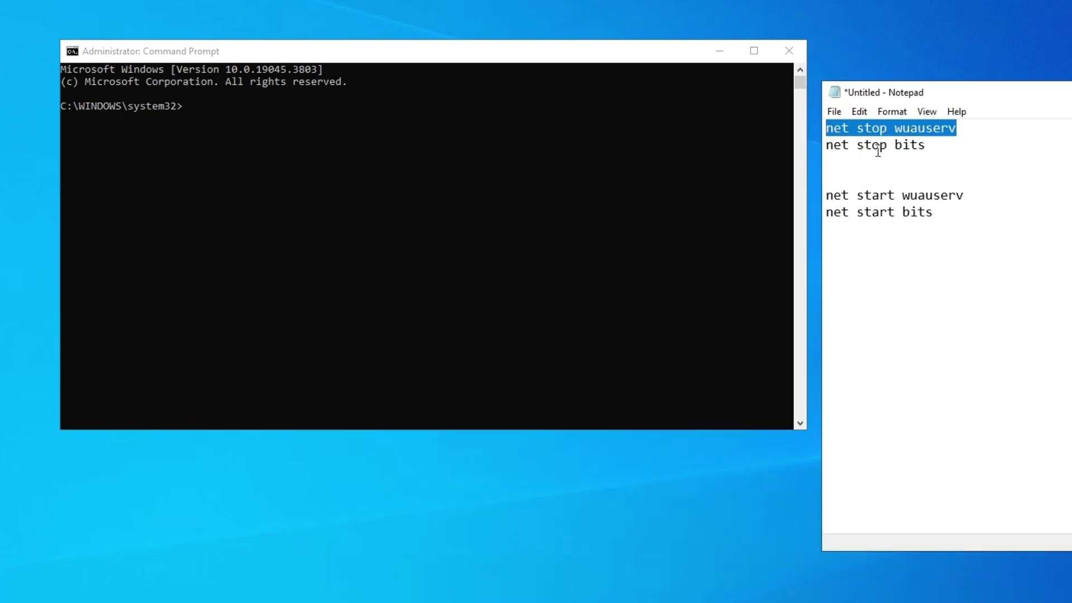
drag(325, 62, 310, 60)
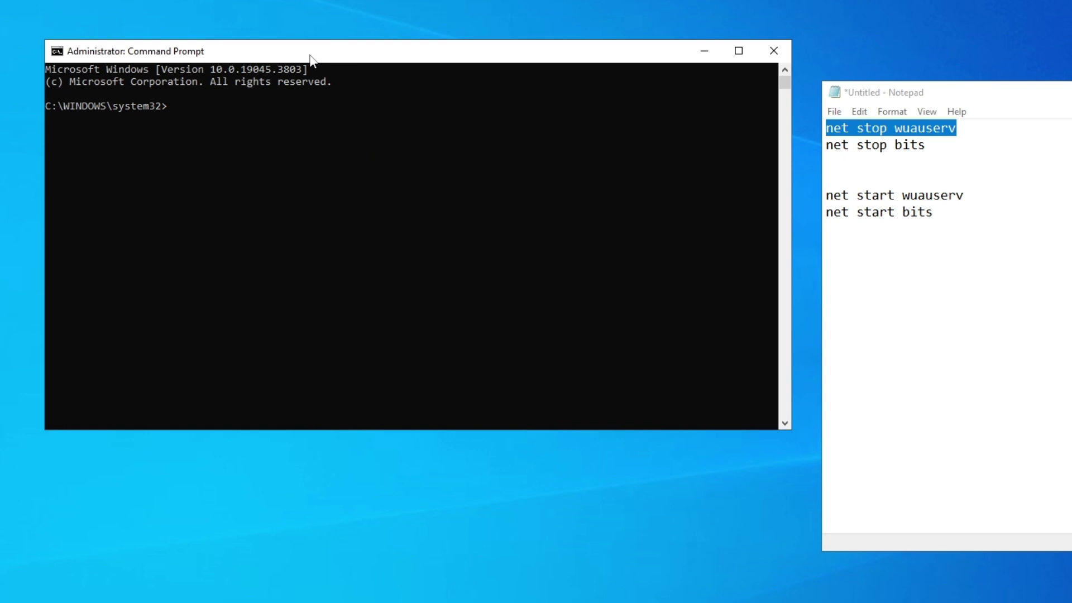
right_click(324, 168)
key(Return)
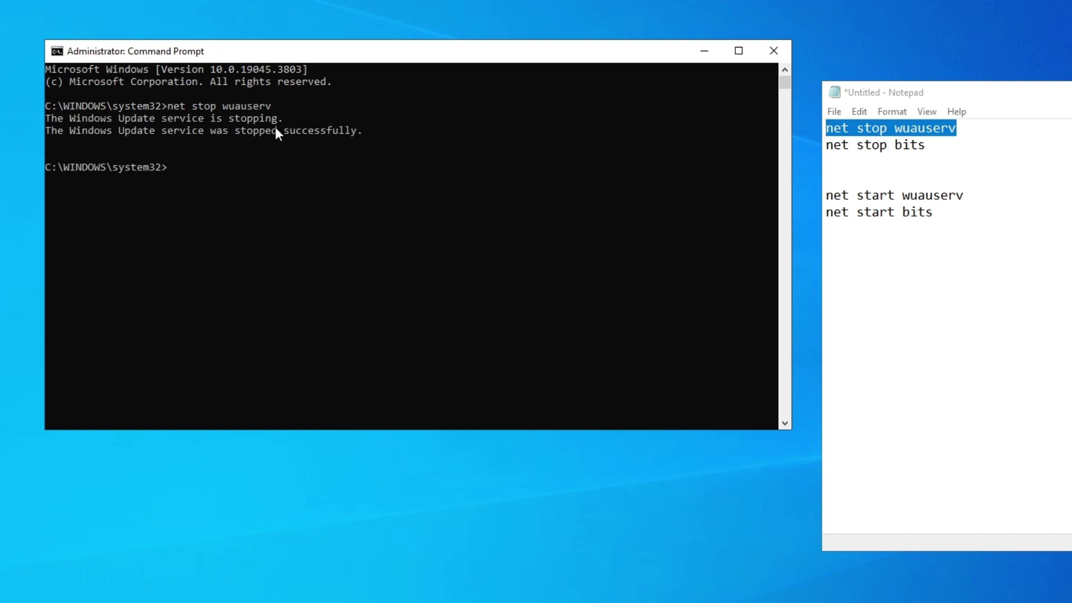
Step: Paste and run 'net stop bits' in the admin console to stop BITS
drag(941, 144, 826, 144)
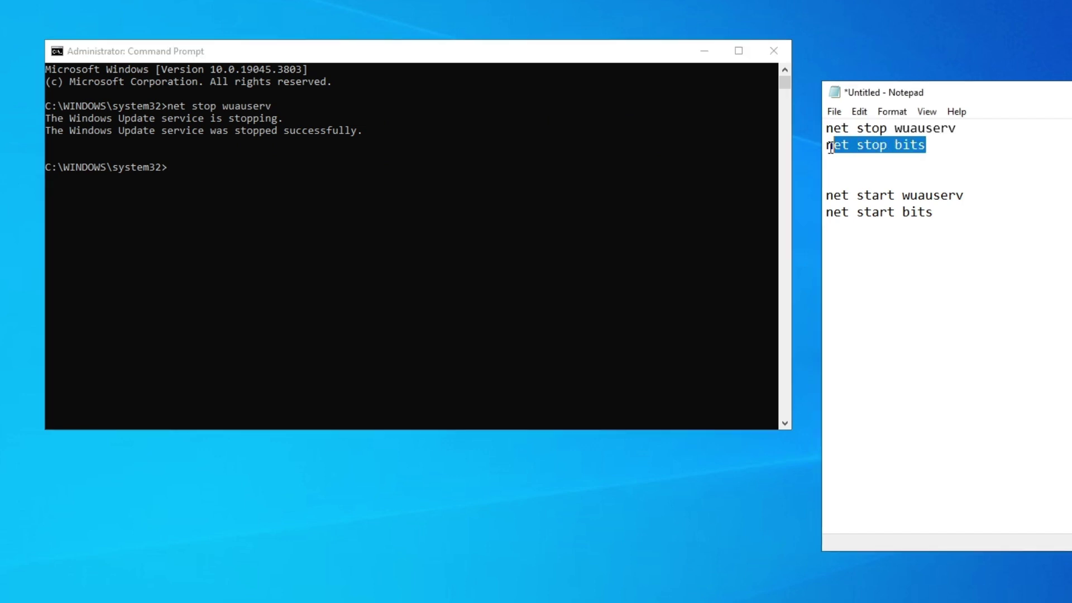
click(289, 104)
right_click(293, 64)
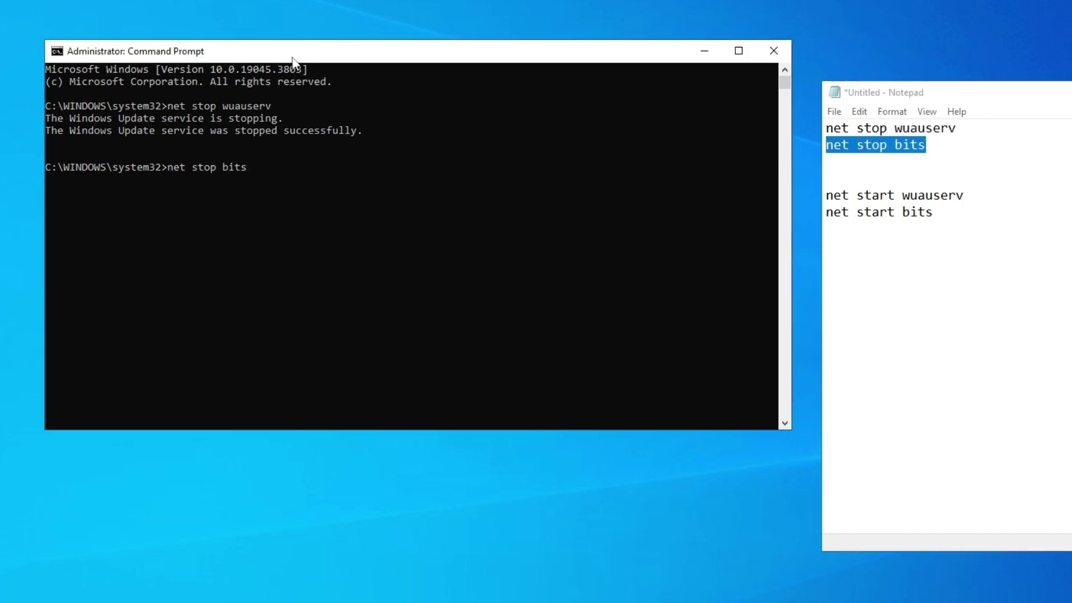
key(Return)
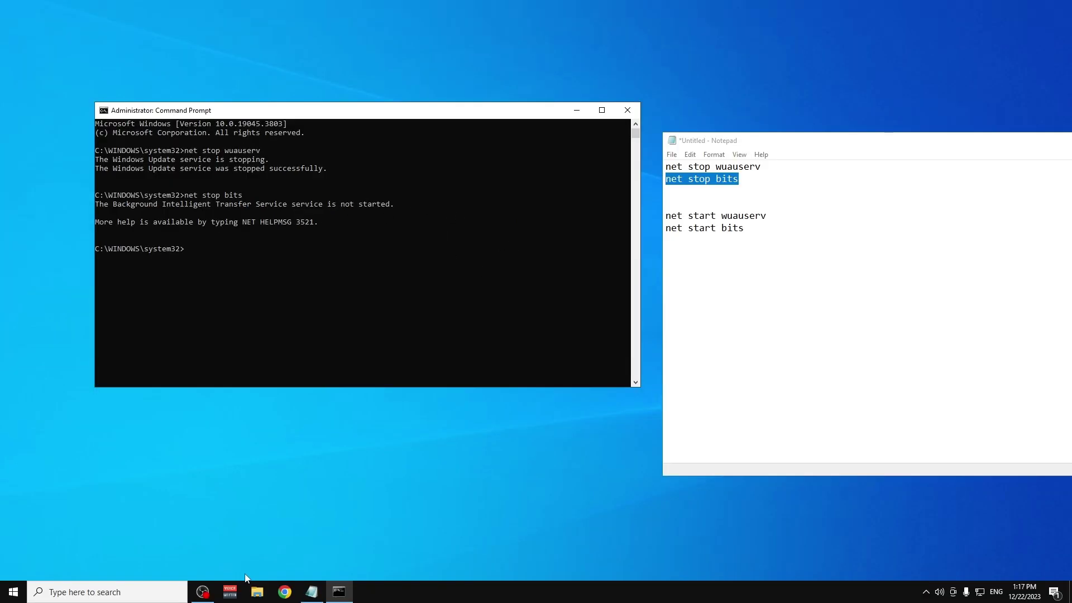
Step: Open C:\Windows\SoftwareDistribution and delete all five items inside it
click(257, 591)
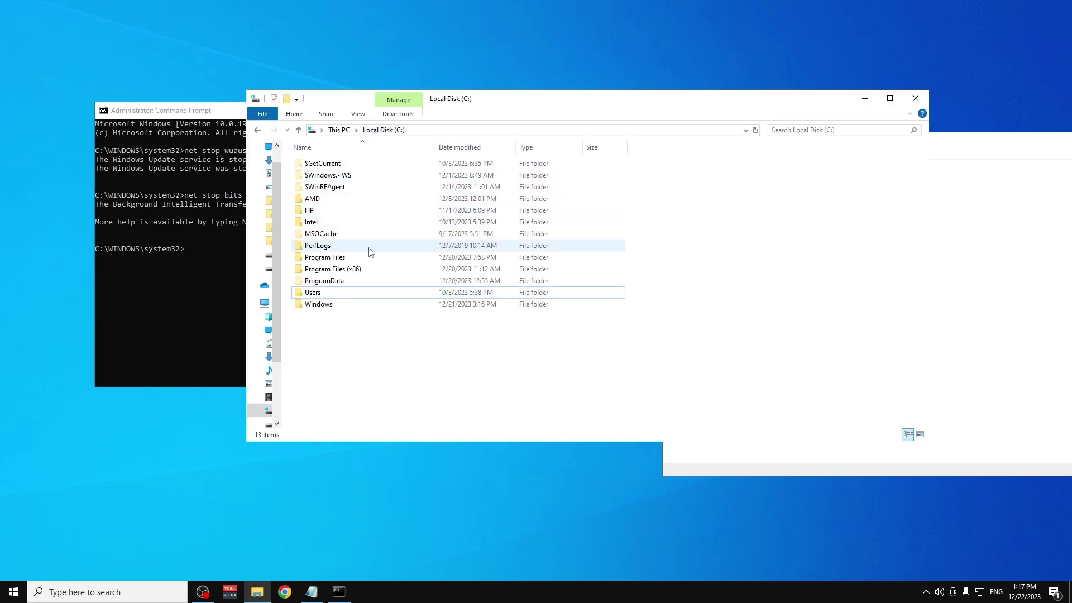
double_click(319, 303)
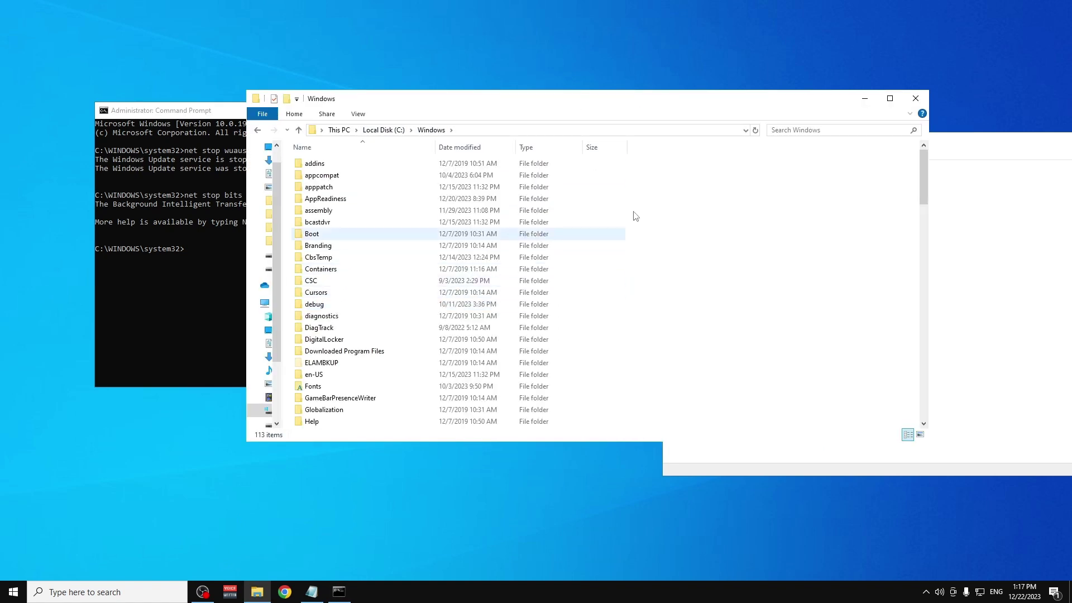
drag(923, 156, 919, 286)
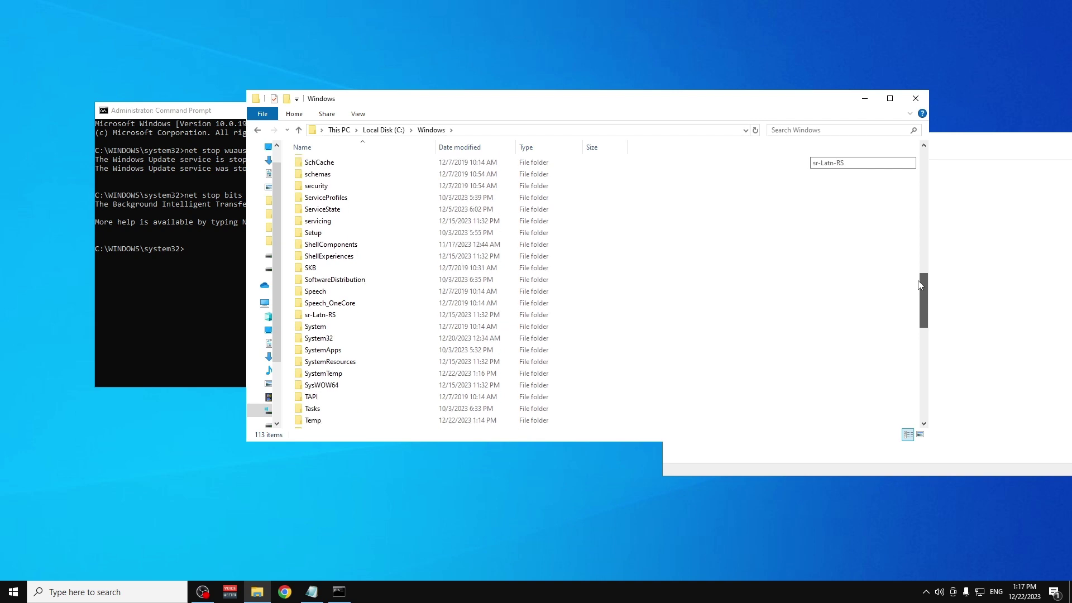
double_click(366, 284)
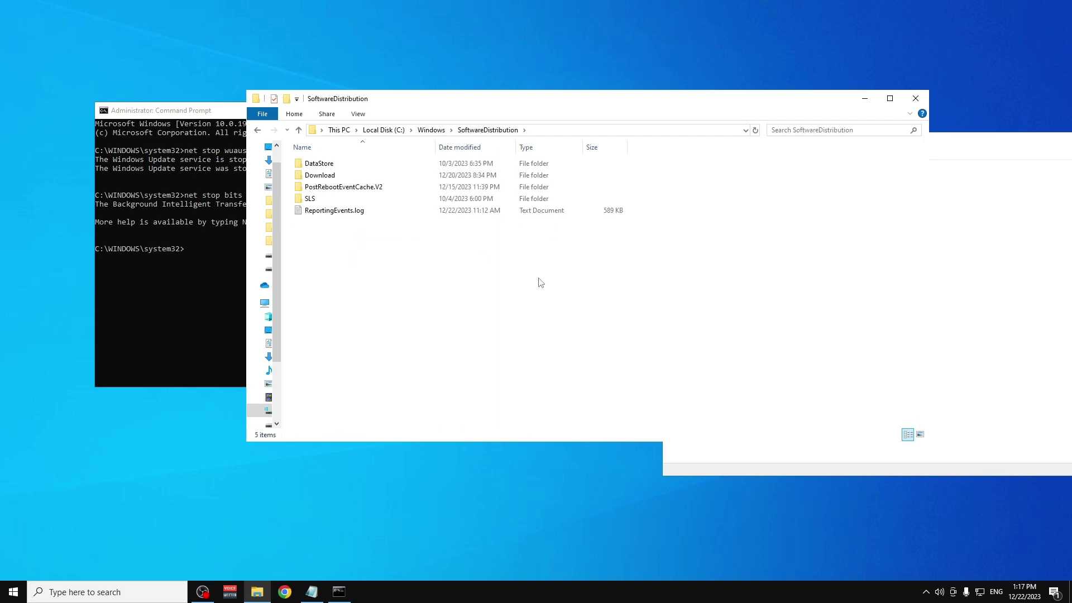
drag(539, 285, 337, 156)
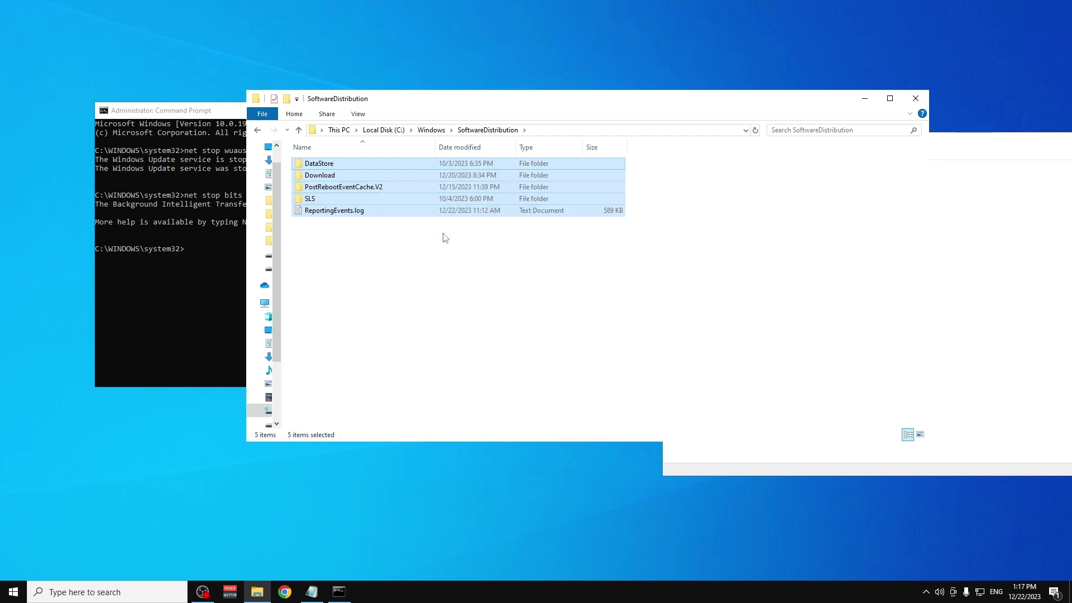
right_click(393, 165)
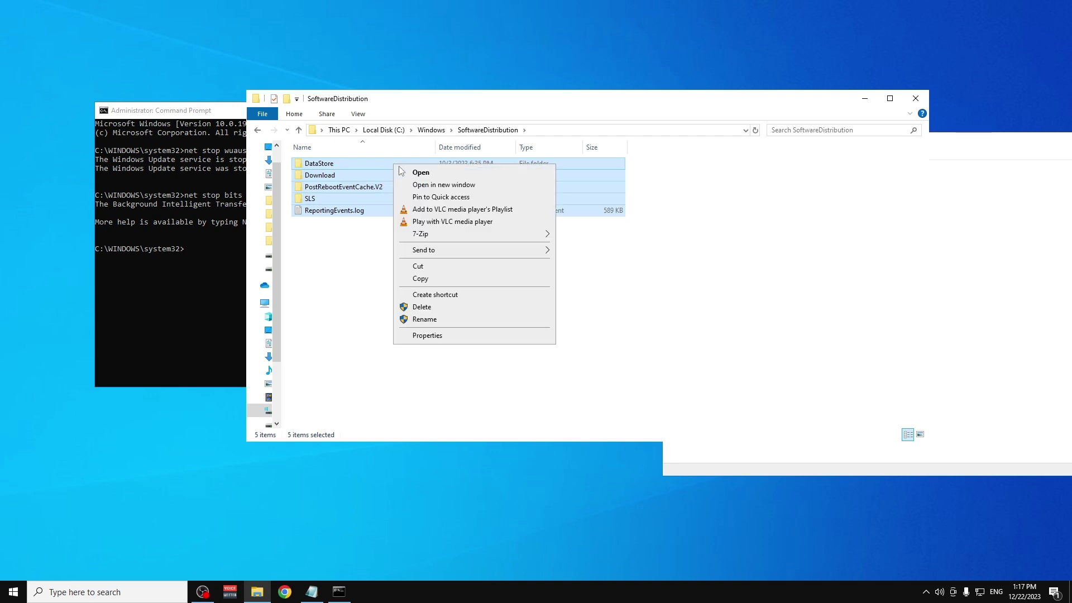
click(437, 307)
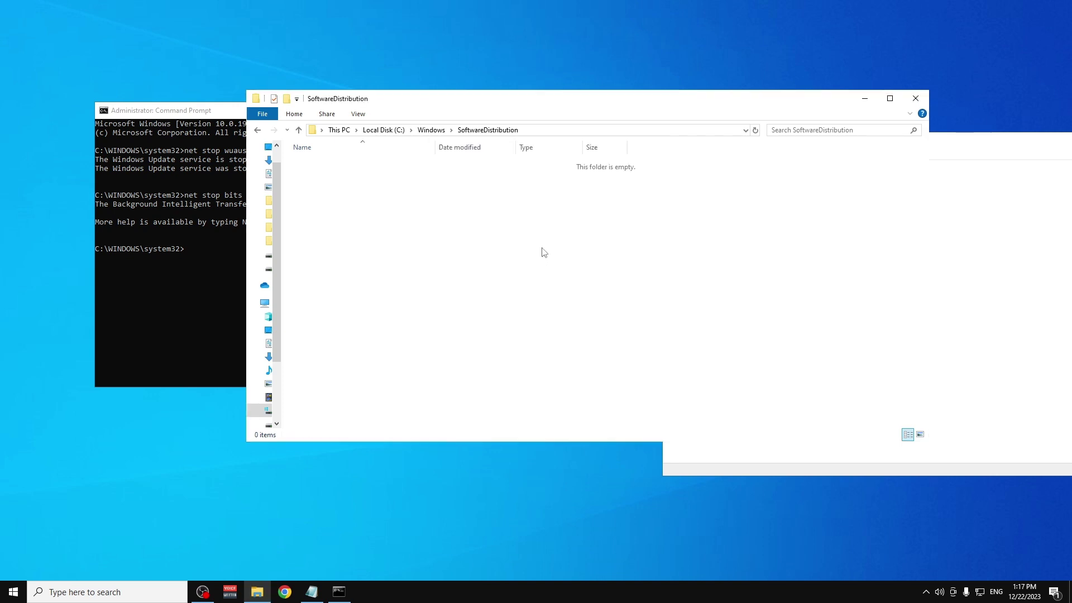
Step: Go back to the Windows folder and reopen SoftwareDistribution to confirm it is empty
click(431, 130)
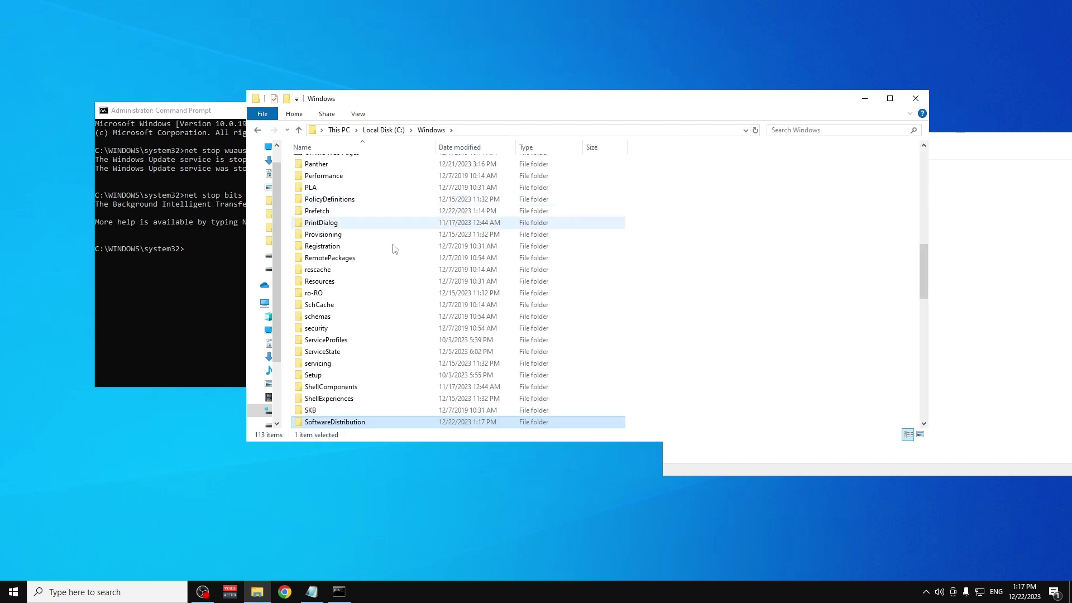
double_click(369, 423)
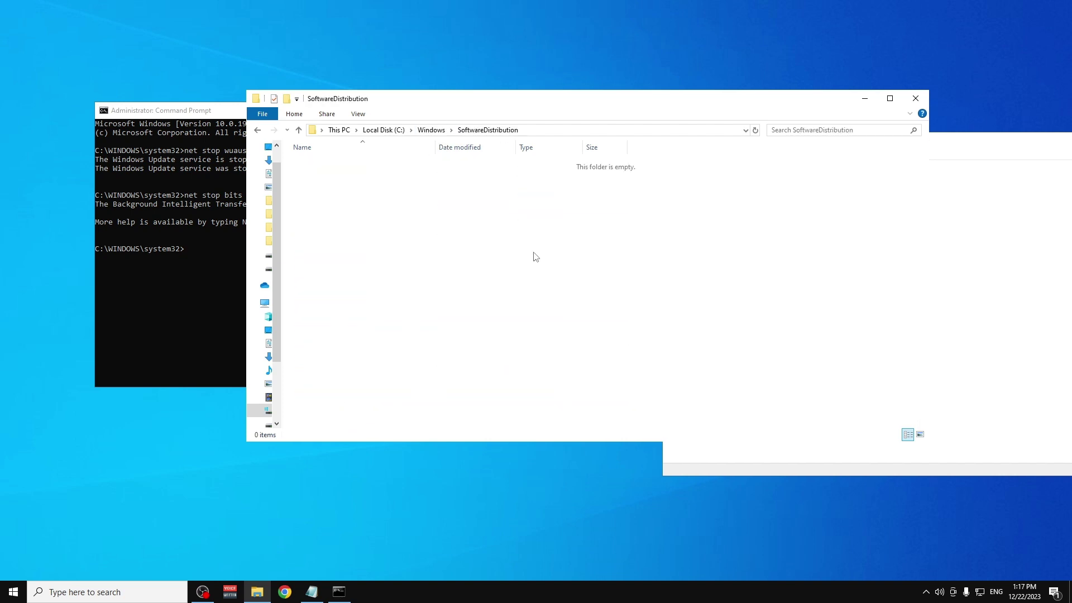
drag(706, 270, 477, 149)
Step: Close File Explorer and run 'net start wuauserv' in the console
click(916, 99)
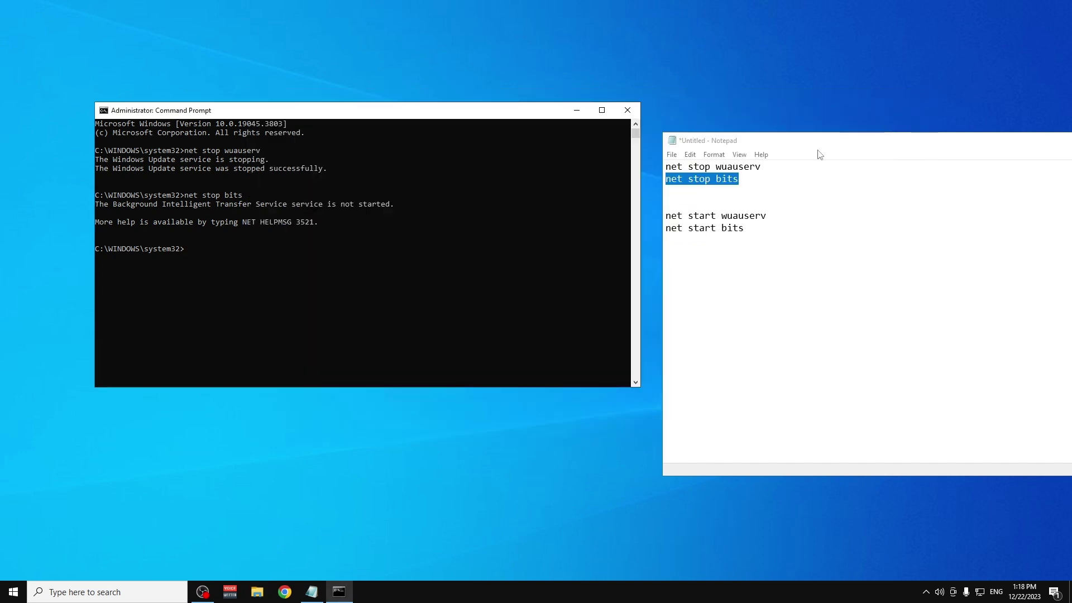
drag(782, 215, 665, 216)
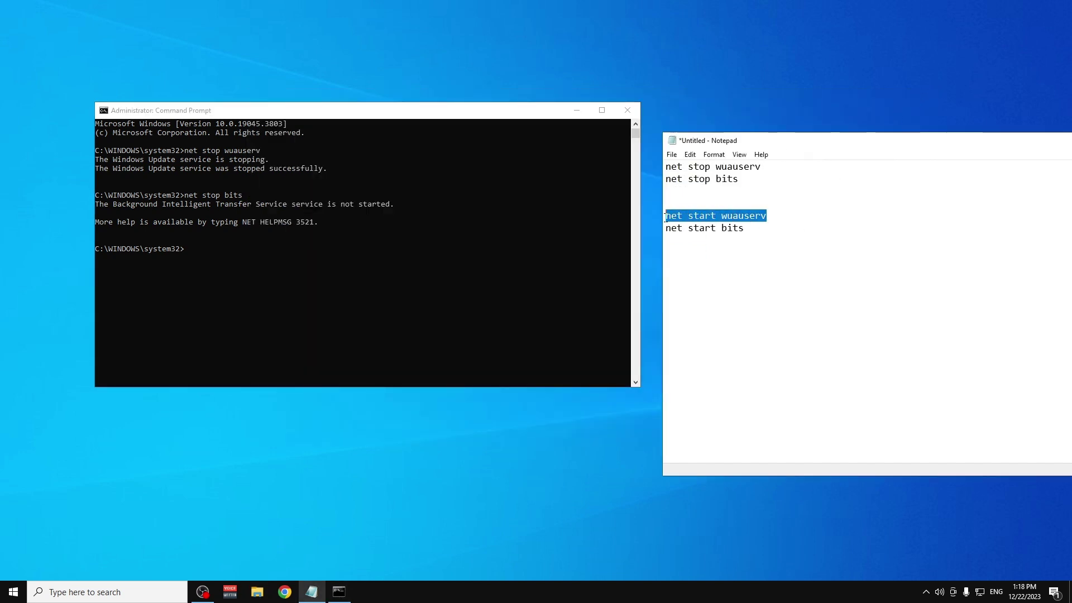
click(207, 115)
right_click(349, 254)
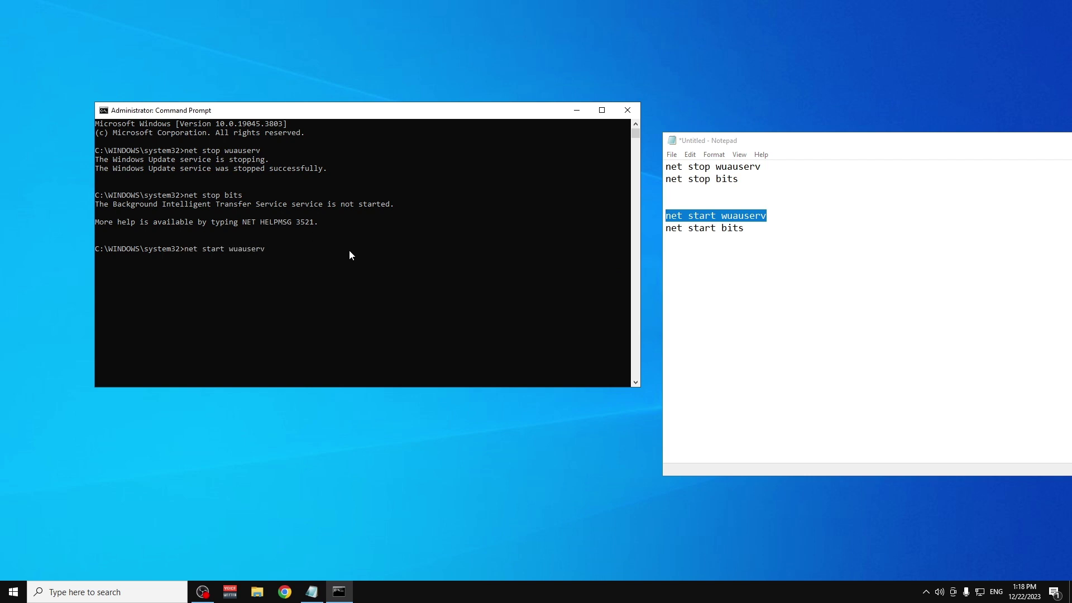
key(Return)
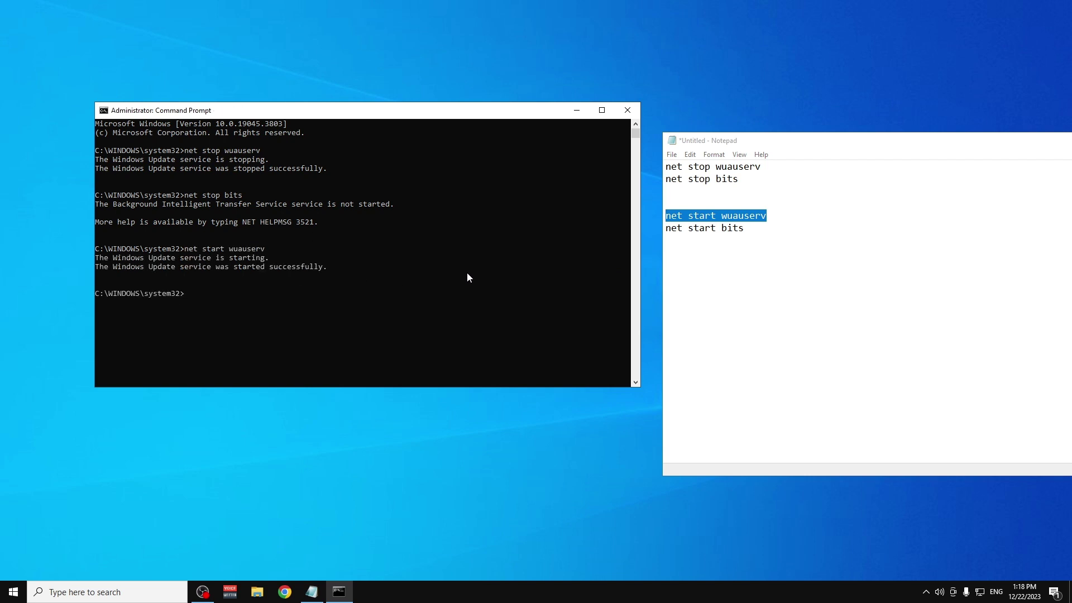
Step: Run 'net start bits', close Command Prompt, and enlarge the Notepad notes window
drag(766, 230, 666, 229)
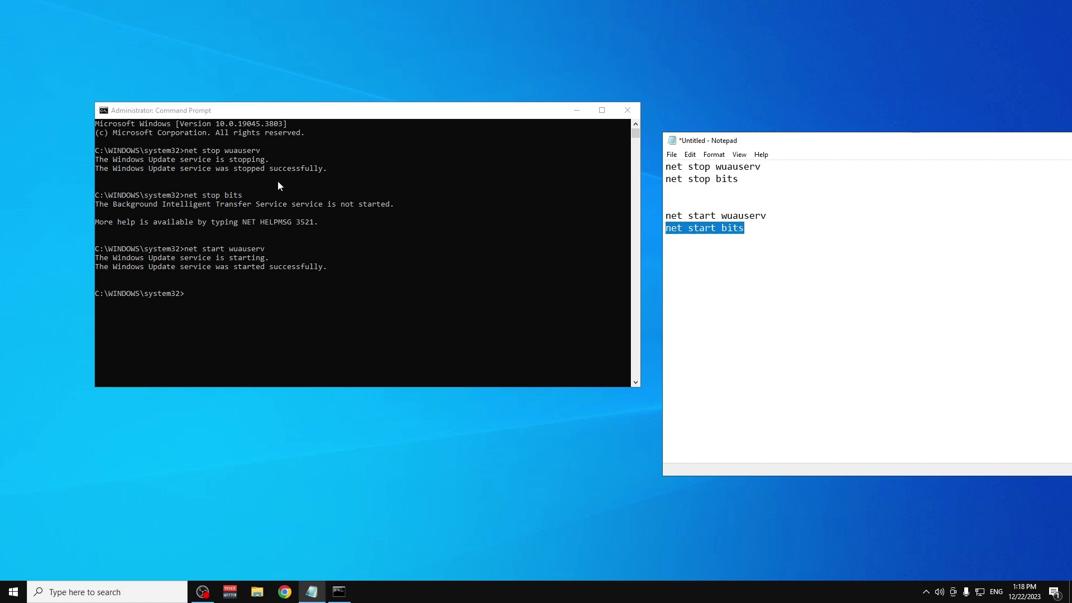
click(247, 123)
right_click(301, 144)
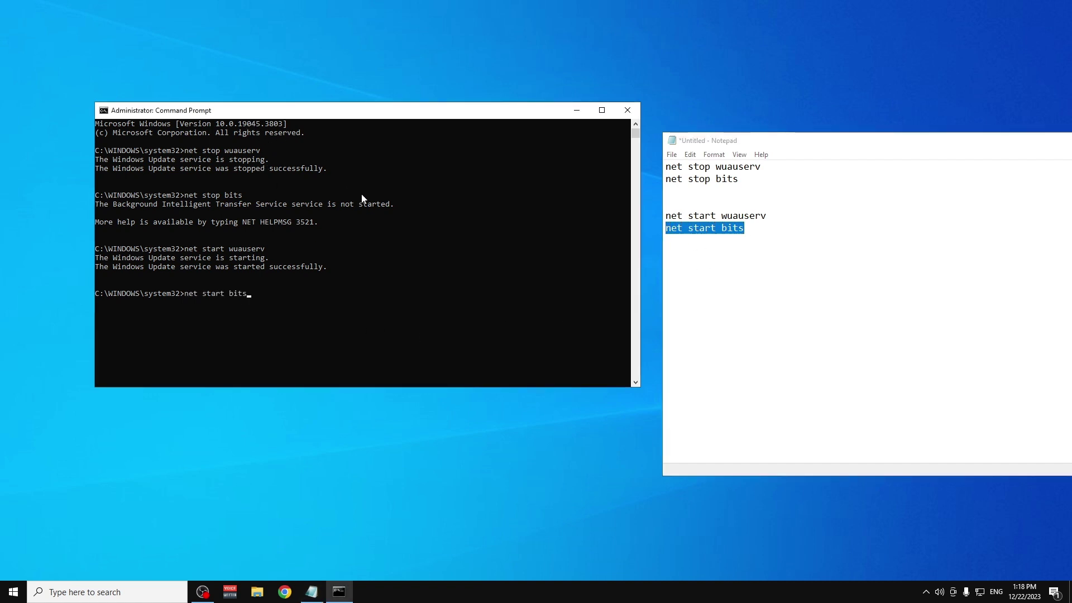
key(Return)
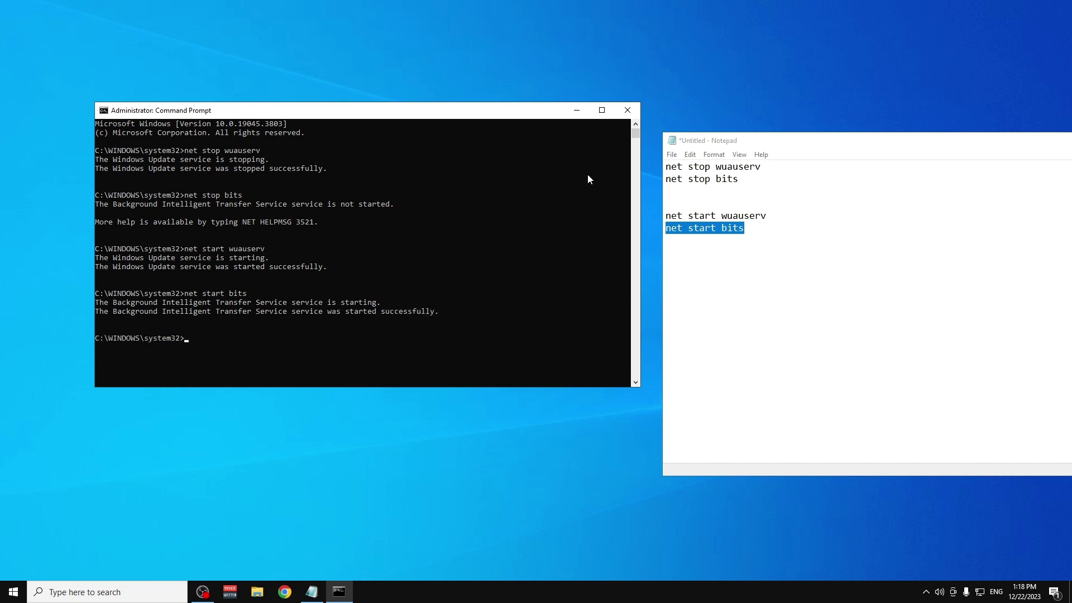
click(627, 110)
mouse_move(813, 148)
mouse_down()
mouse_move(763, 143)
mouse_move(895, 116)
mouse_up()
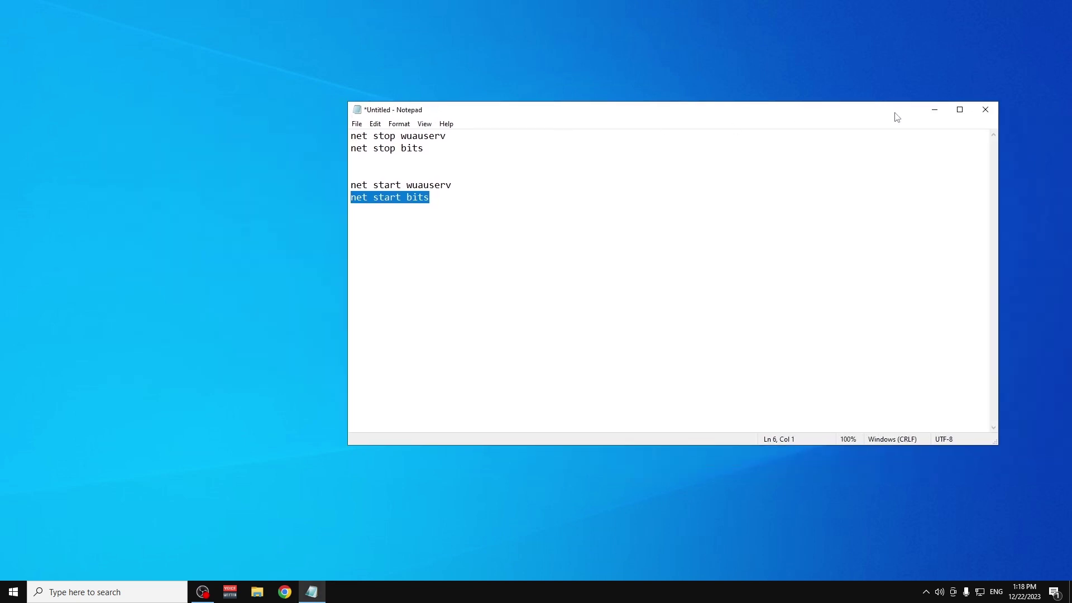
Step: Close the Notepad notes window, discarding the unsaved text
click(984, 109)
click(573, 297)
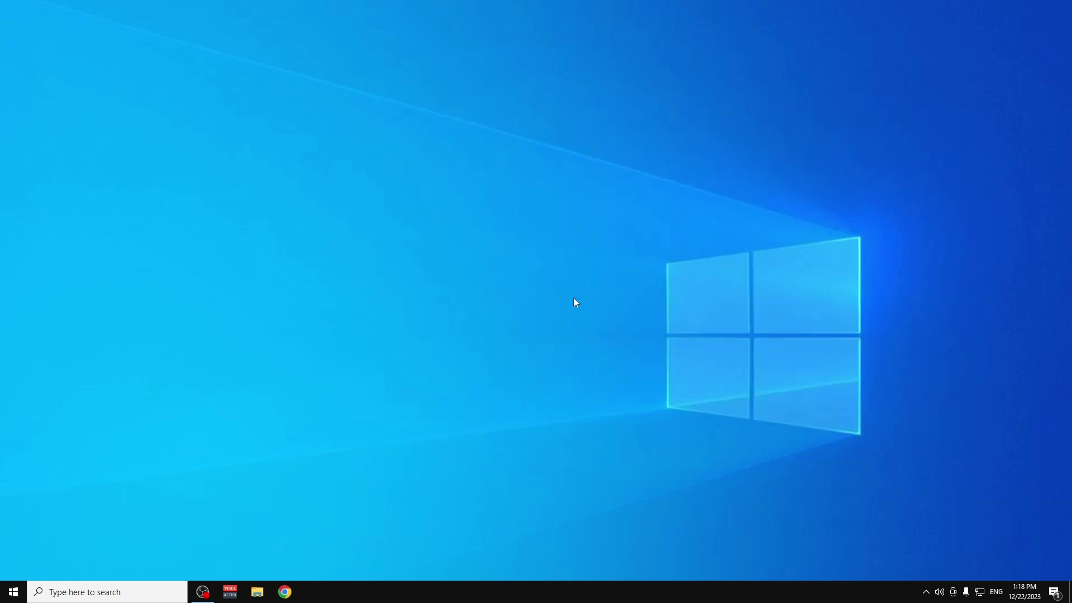